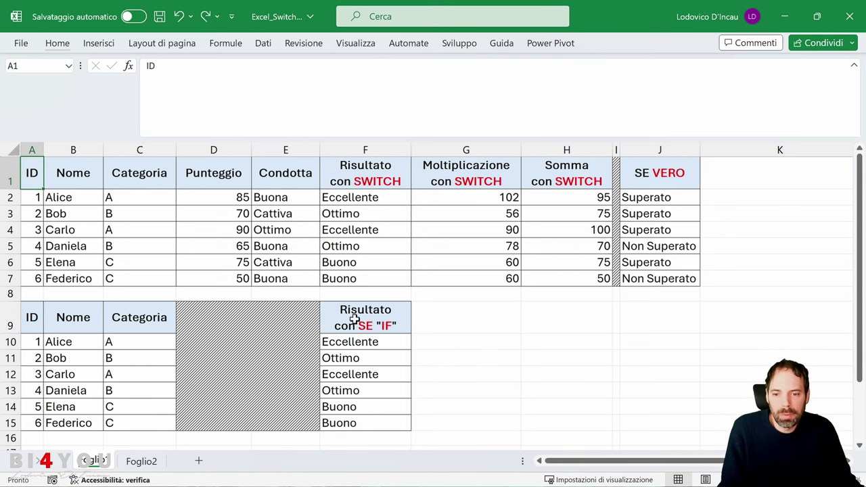
Examine the nested SE formula in cell F10, including its category tests, their results and the "Insufficiente" fallback.
{"action": "left_click", "coordinate": [376, 346]}
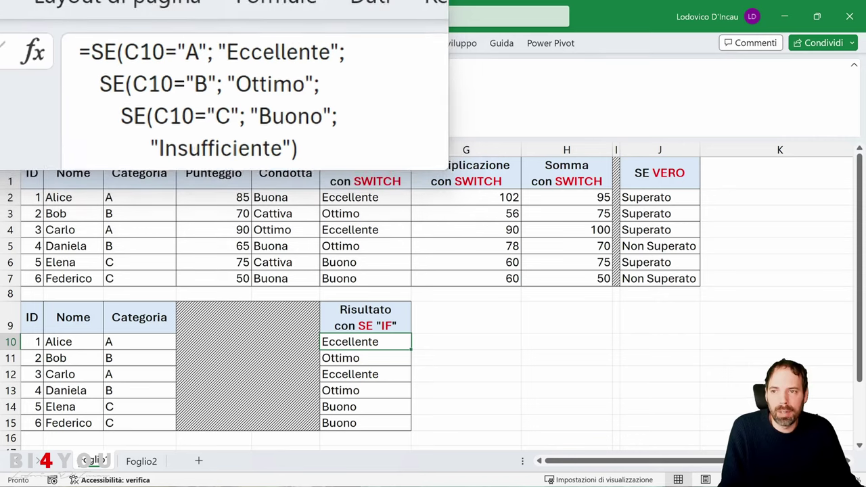
{"action": "left_click", "coordinate": [171, 59]}
{"action": "left_click_drag", "start_coordinate": [170, 59], "coordinate": [193, 65]}
{"action": "left_click", "coordinate": [220, 64]}
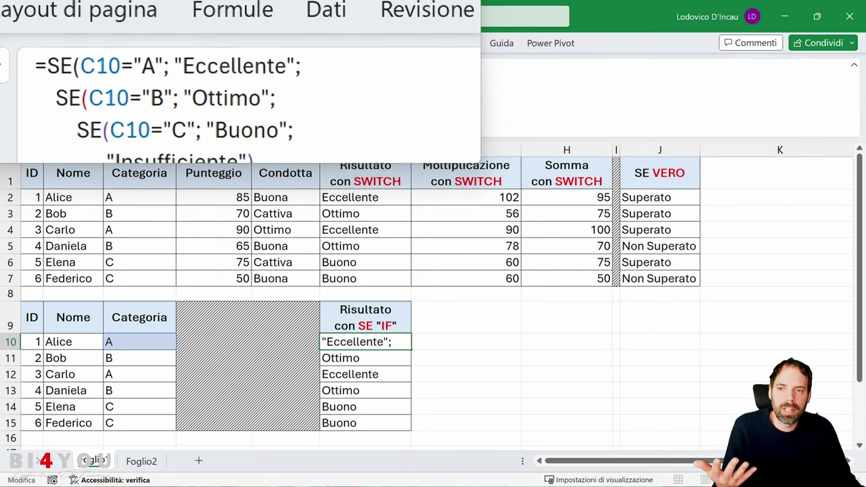
{"action": "left_click_drag", "start_coordinate": [195, 73], "coordinate": [185, 73]}
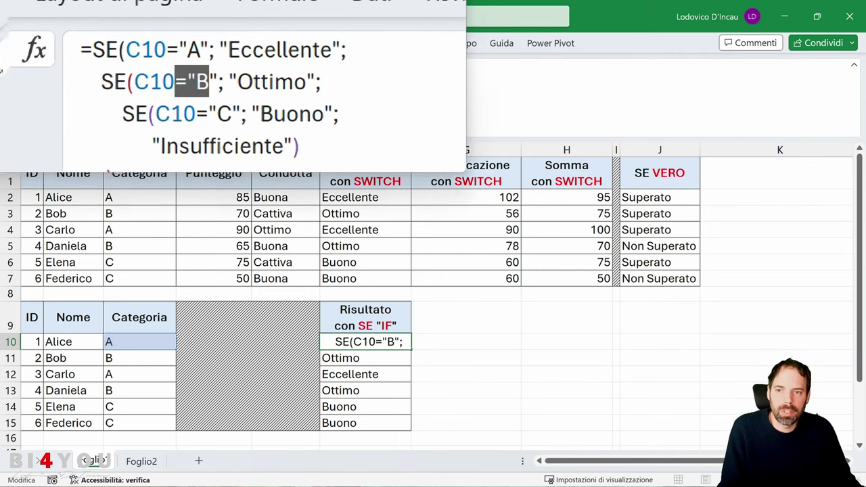
{"action": "left_click", "coordinate": [218, 74]}
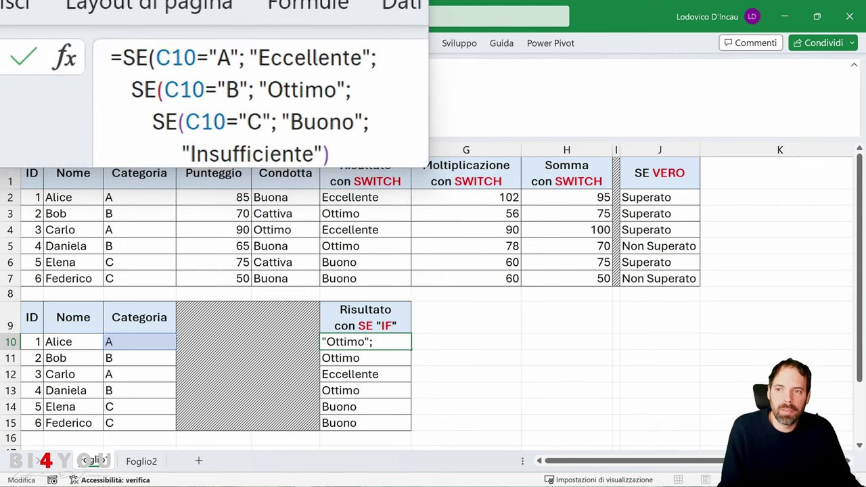
{"action": "mouse_move", "coordinate": [165, 65]}
{"action": "left_mouse_down"}
{"action": "mouse_move", "coordinate": [181, 65]}
{"action": "mouse_move", "coordinate": [168, 79]}
{"action": "left_mouse_up"}
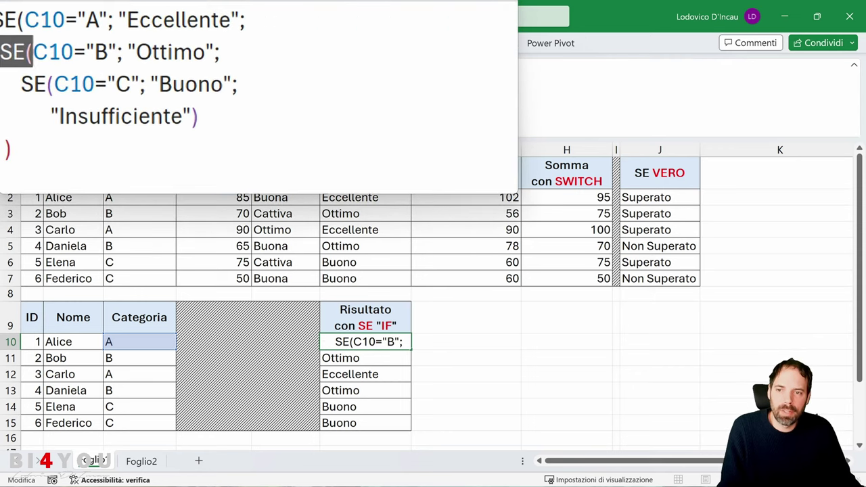
{"action": "left_click", "coordinate": [261, 93]}
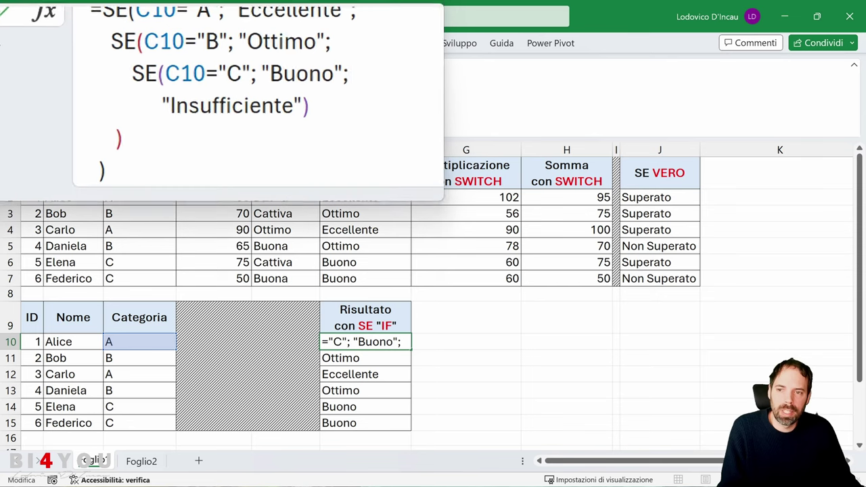
{"action": "left_click_drag", "start_coordinate": [188, 105], "coordinate": [222, 106]}
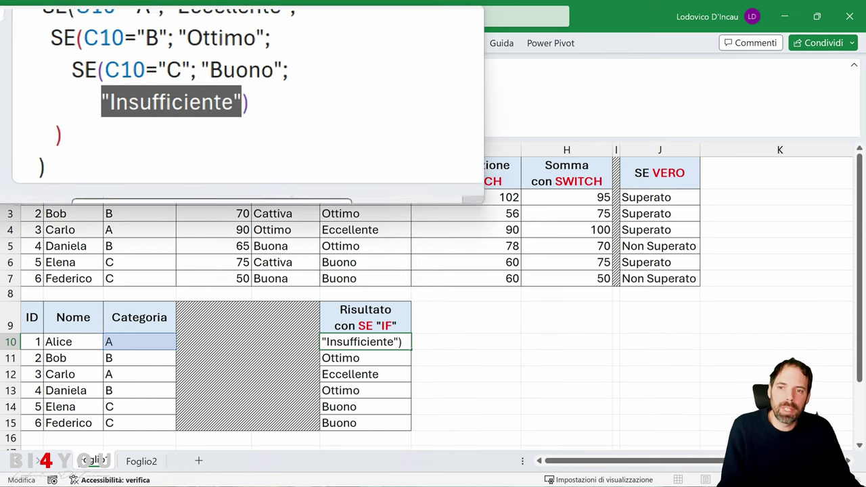
{"action": "left_click", "coordinate": [233, 103]}
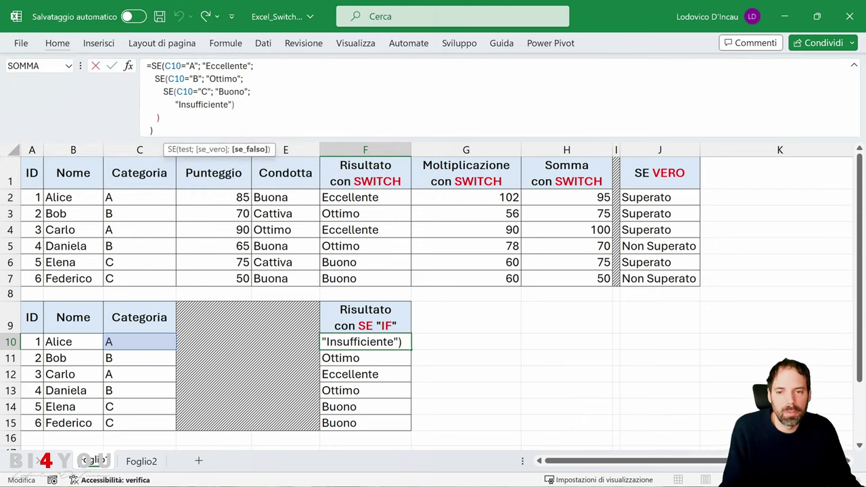
{"action": "key", "text": "Escape"}
Examine the SWITCH formula in cell F2, focusing on the function name and its expression argument C2.
{"action": "left_click", "coordinate": [379, 196]}
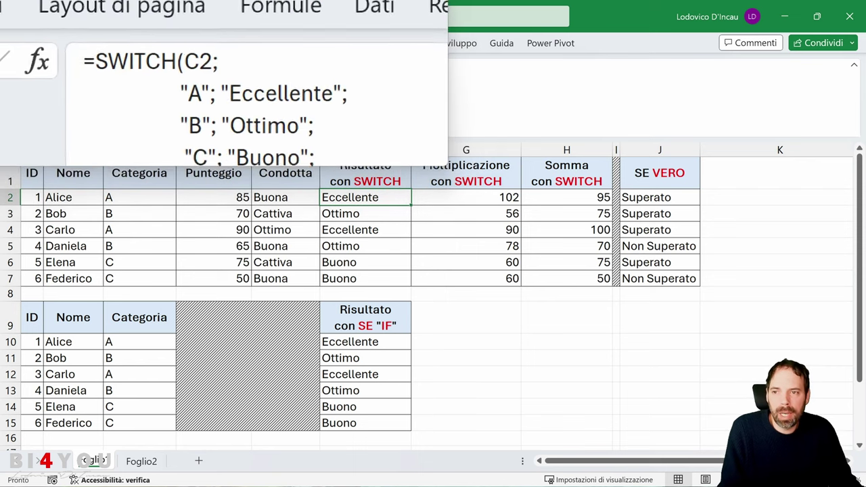
{"action": "key", "text": "F2"}
{"action": "left_click", "coordinate": [186, 63]}
{"action": "double_click", "coordinate": [139, 63]}
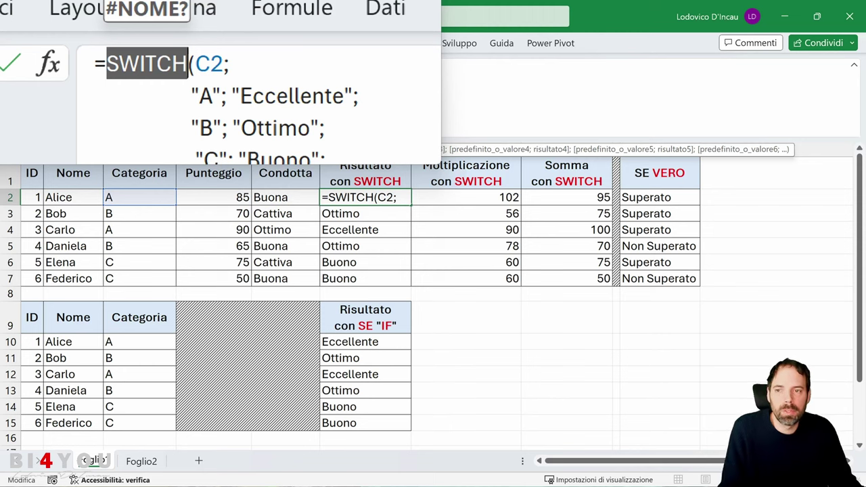
{"action": "left_click", "coordinate": [195, 64]}
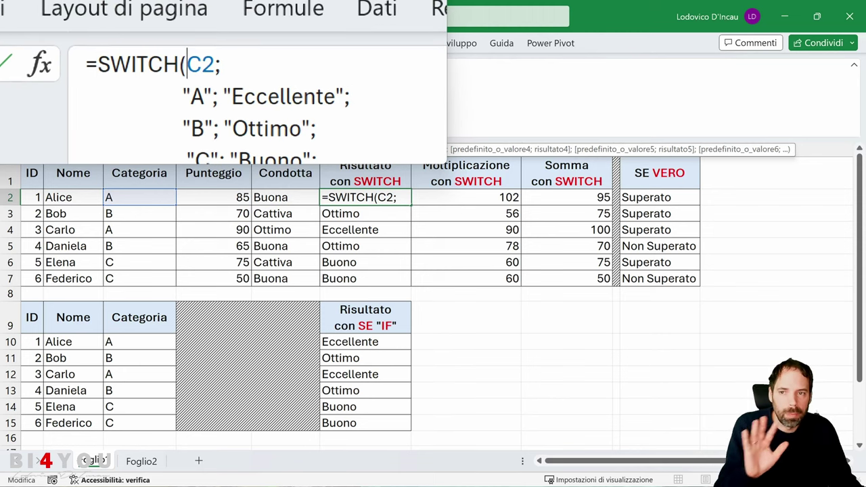
{"action": "key", "text": "shift+Right"}
{"action": "key", "text": "shift+Right"}
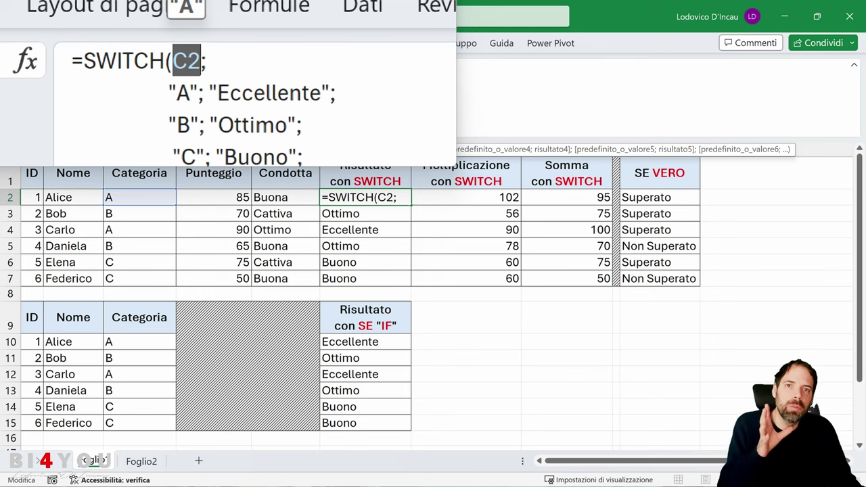
{"action": "left_click", "coordinate": [207, 62]}
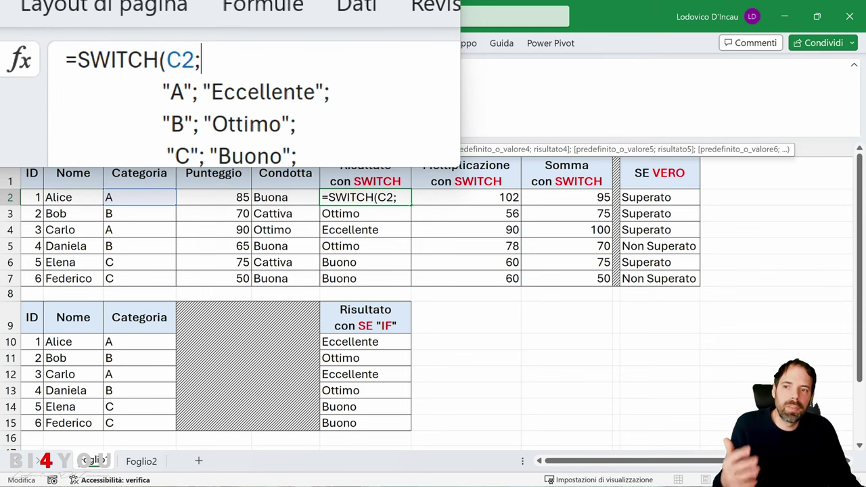
Examine how the F2 formula pairs "A" with "Eccellente" and "B" with "Ottimo" for the expression in C2.
{"action": "left_click", "coordinate": [195, 77]}
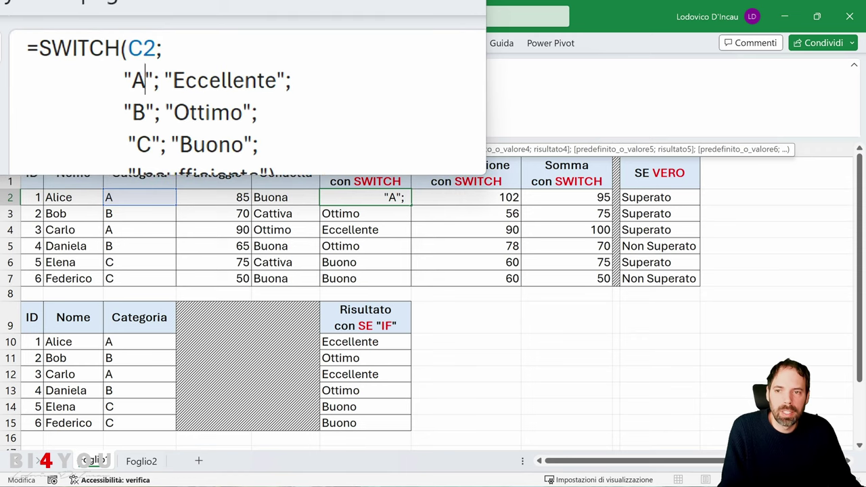
{"action": "left_click", "coordinate": [226, 79]}
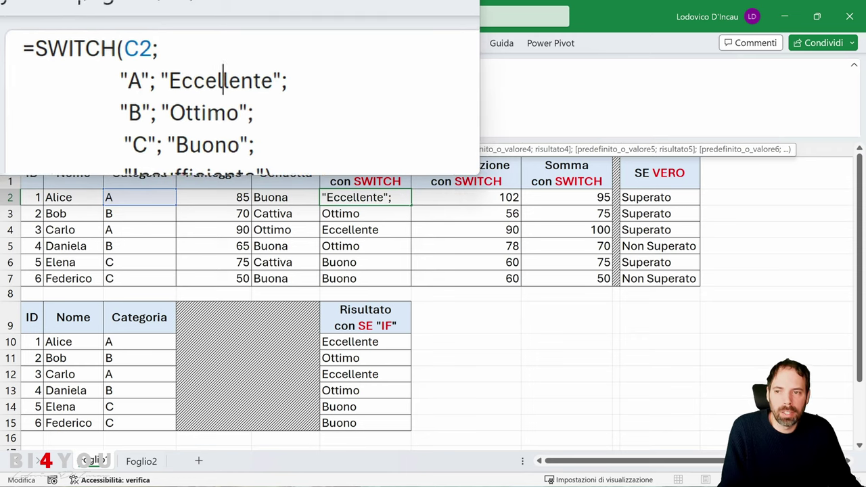
{"action": "left_click_drag", "start_coordinate": [190, 79], "coordinate": [197, 79]}
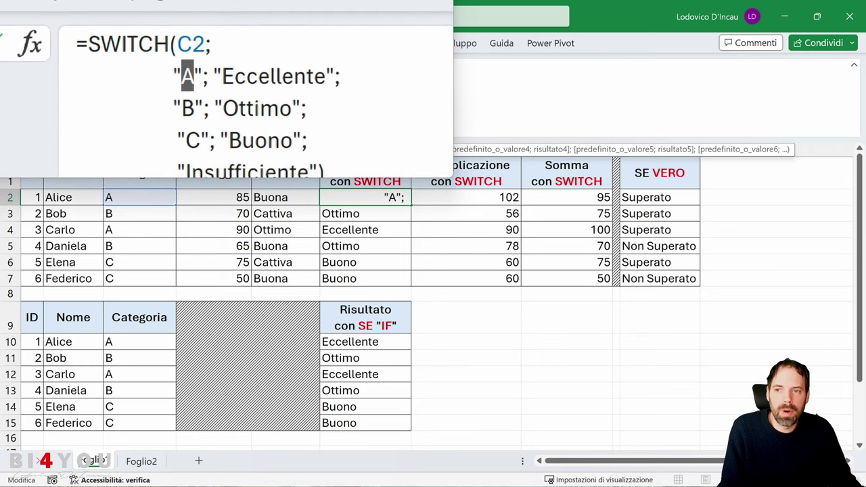
{"action": "left_click", "coordinate": [196, 67]}
{"action": "left_click", "coordinate": [214, 79]}
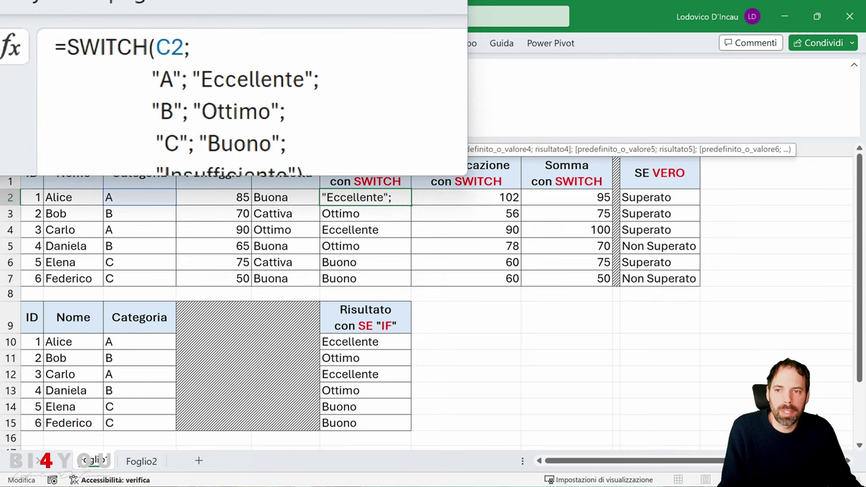
{"action": "double_click", "coordinate": [196, 106]}
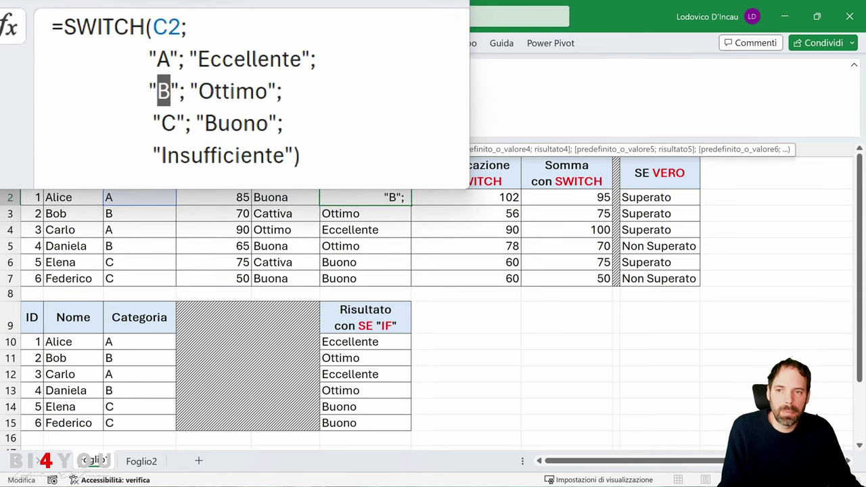
{"action": "left_click", "coordinate": [284, 90]}
{"action": "key", "text": "Up"}
{"action": "key", "text": "Up"}
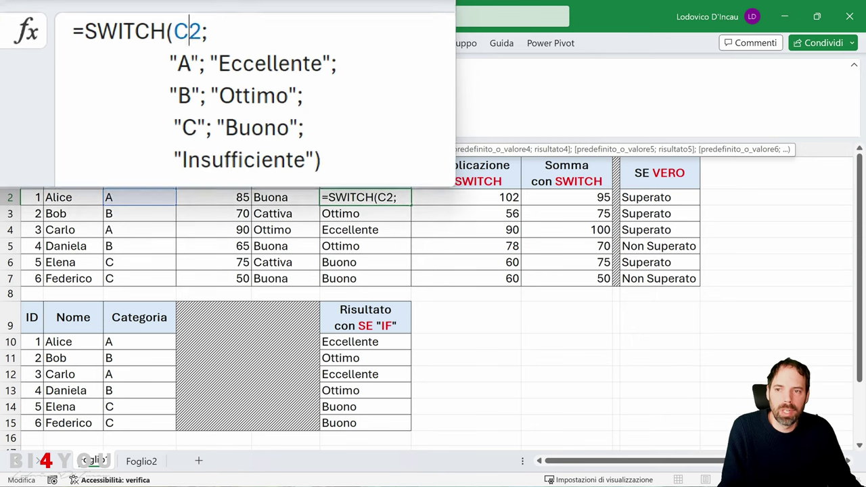
Examine the "C" and "Buono" pair and the default result "Insufficiente" in the F2 formula.
{"action": "double_click", "coordinate": [195, 107]}
{"action": "left_click", "coordinate": [221, 107]}
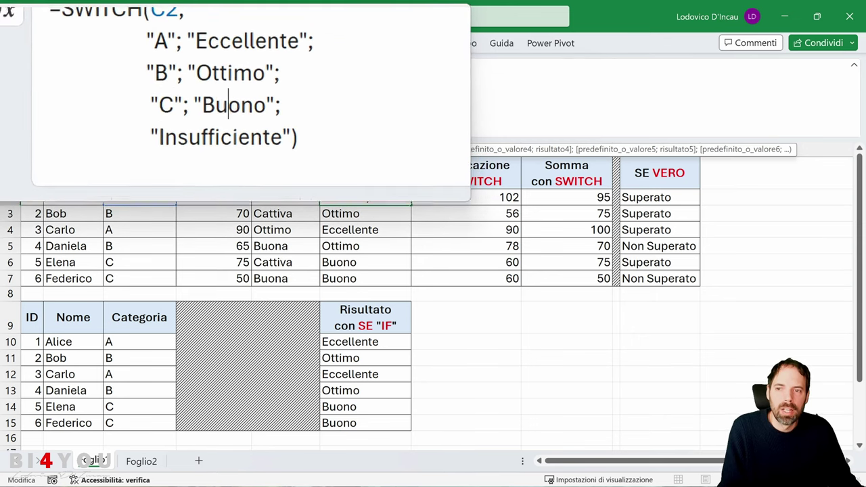
{"action": "key", "text": "Left"}
{"action": "key", "text": "Left"}
{"action": "key", "text": "Left"}
{"action": "key", "text": "Left"}
{"action": "key", "text": "Left"}
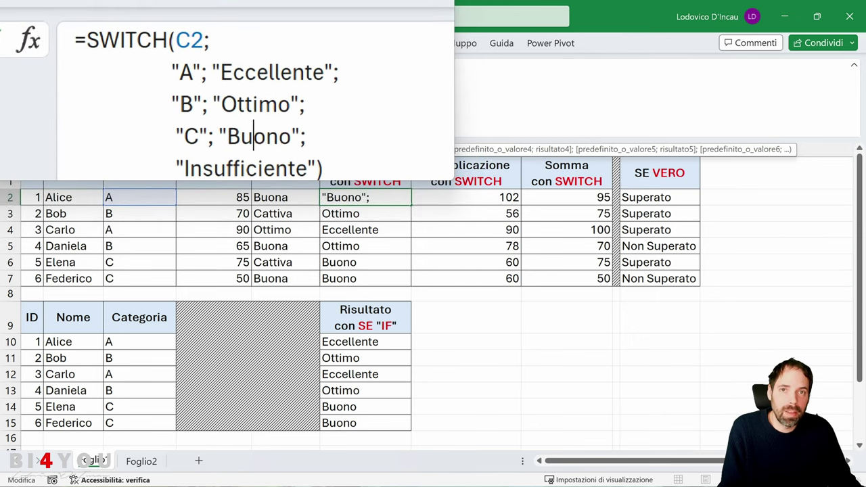
{"action": "double_click", "coordinate": [201, 116]}
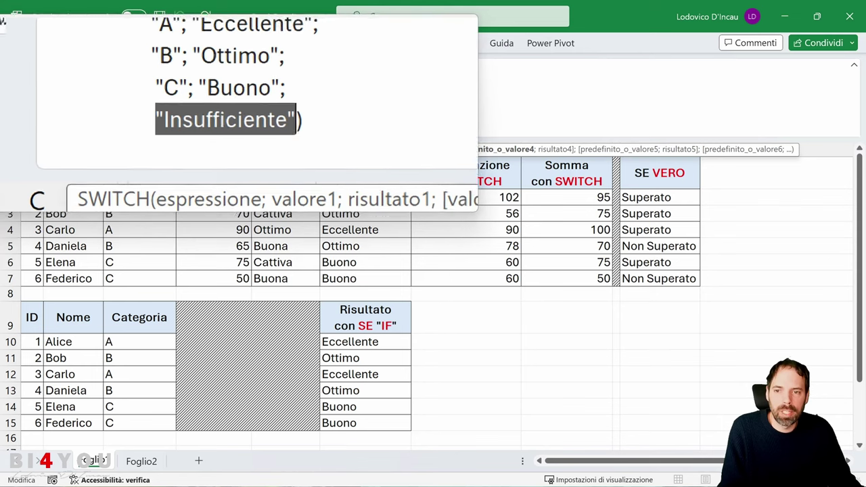
{"action": "key", "text": "End"}
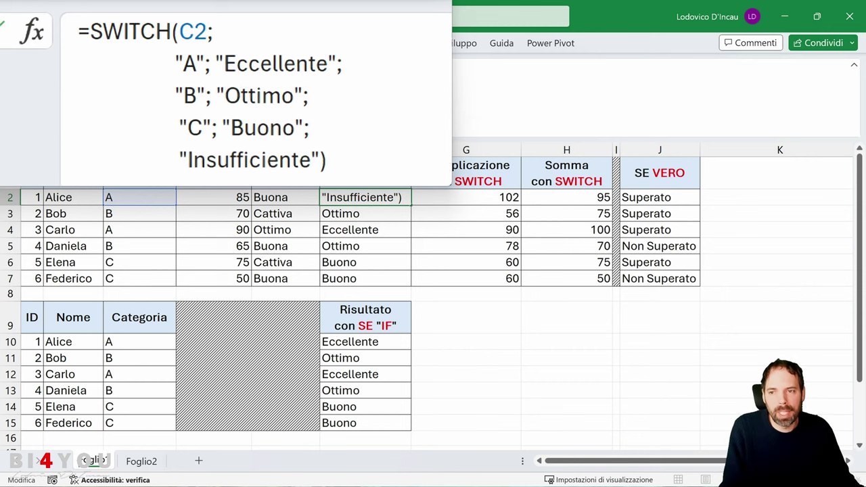
Set the second comparison value in F2's SWITCH formula to "A" and compare it with the first "A"; "Eccellente" pair.
{"action": "double_click", "coordinate": [190, 95]}
{"action": "type", "text": "A"}
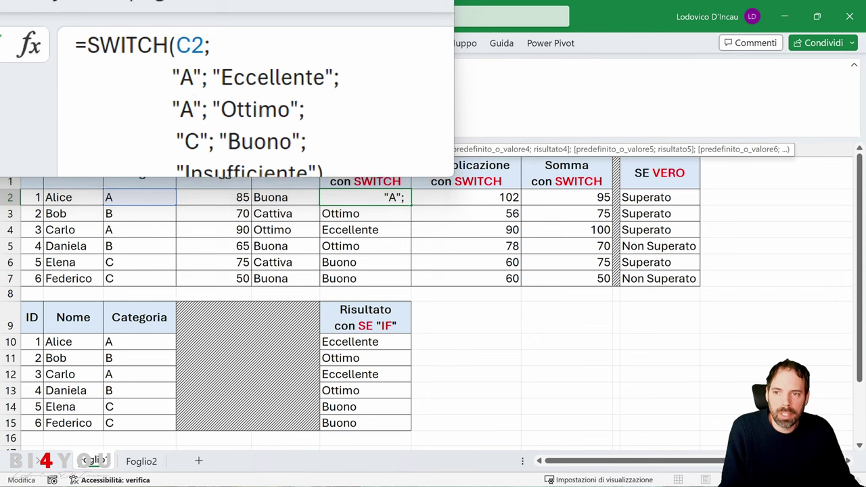
{"action": "key", "text": "Return"}
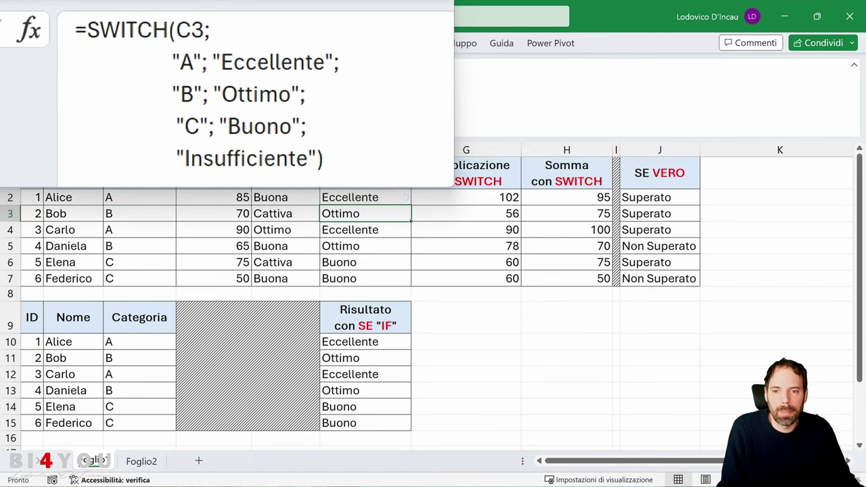
{"action": "left_click", "coordinate": [362, 197]}
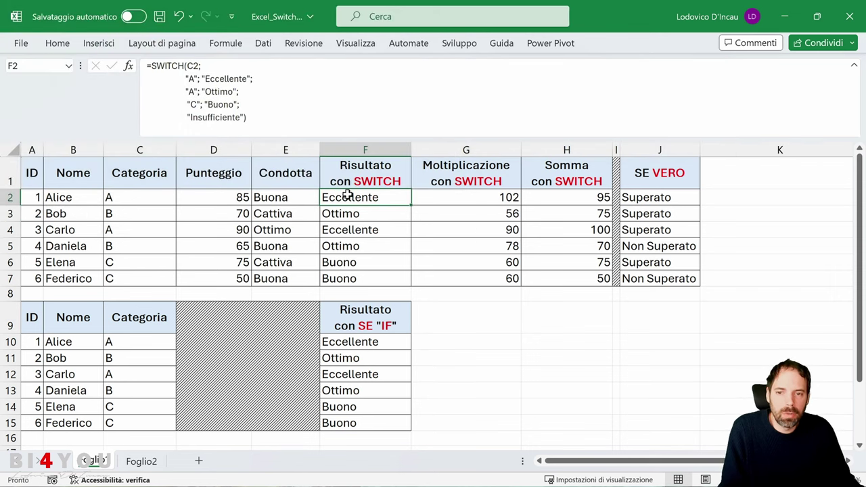
{"action": "left_click_drag", "start_coordinate": [253, 79], "coordinate": [189, 80]}
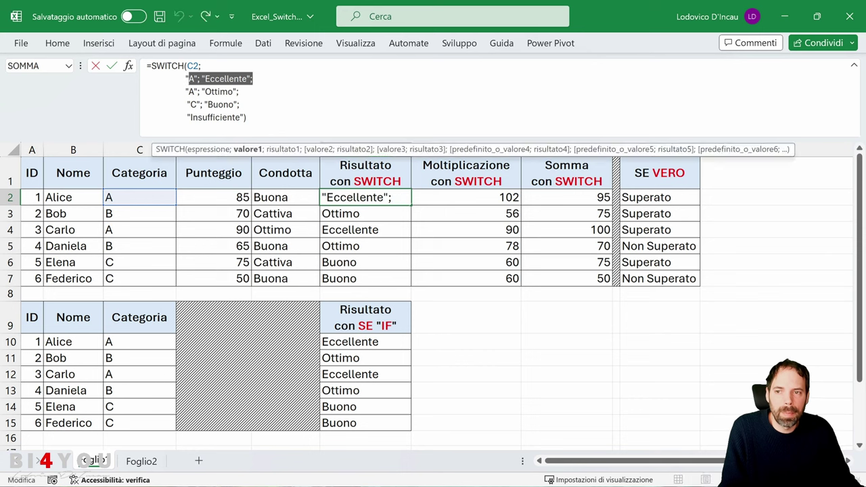
{"action": "key", "text": "Escape"}
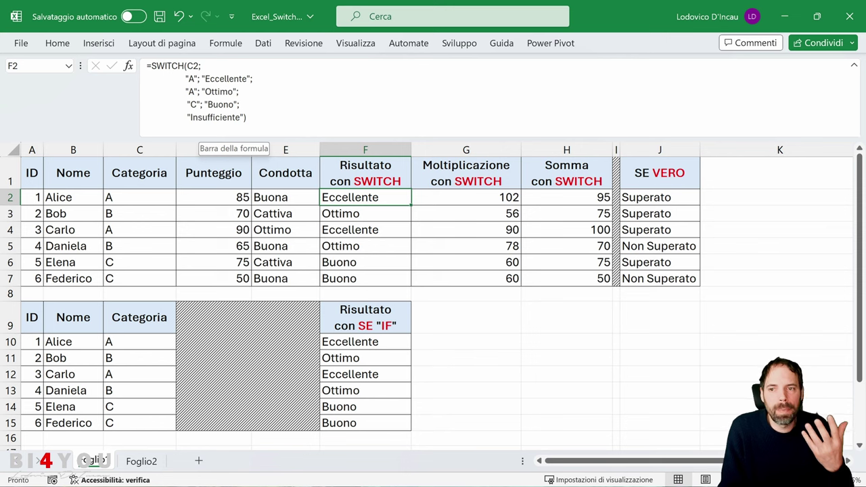
Set the comparison value paired with "Ottimo" in F2's SWITCH formula back to "B".
{"action": "key", "text": "F2"}
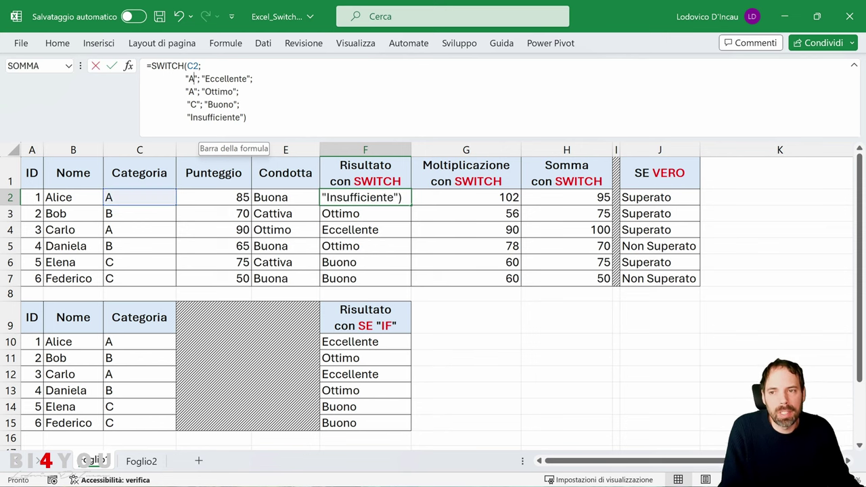
{"action": "left_click", "coordinate": [192, 92]}
{"action": "key", "text": "BackSpace"}
{"action": "type", "text": "B"}
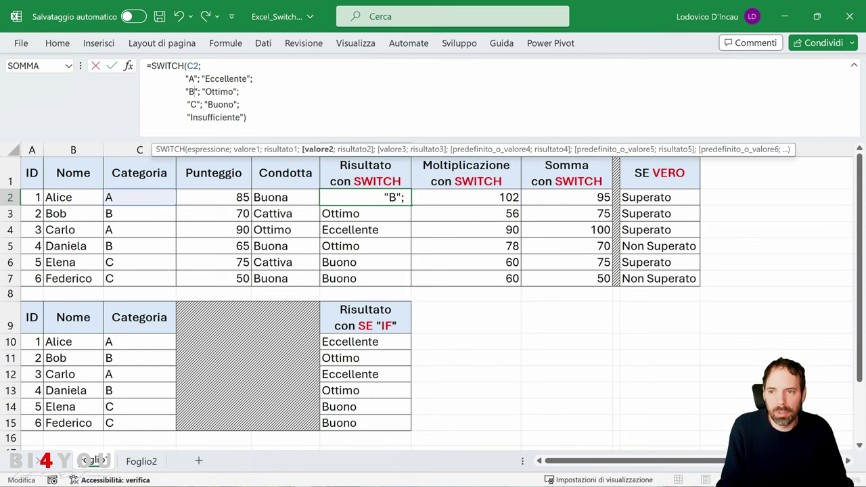
{"action": "key", "text": "Return"}
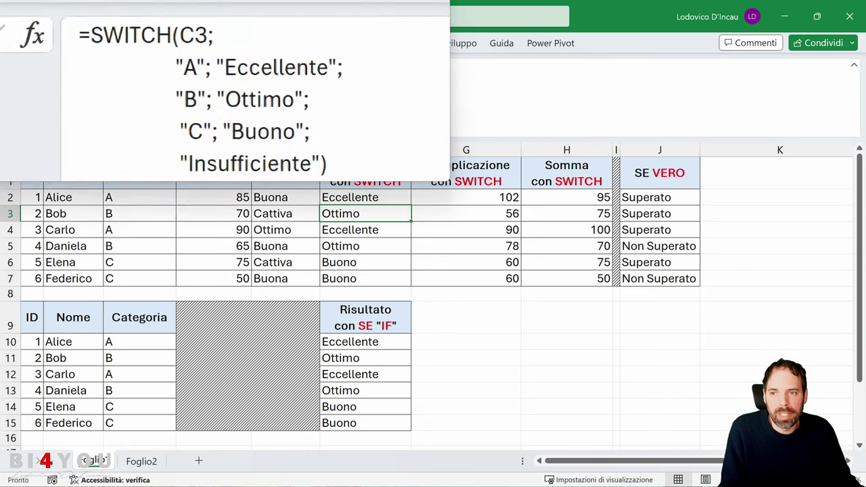
Remove the line break and indentation before "A" in F3's SWITCH formula so the first pair directly follows C3.
{"action": "key", "text": "F2"}
{"action": "mouse_move", "coordinate": [206, 79]}
{"action": "left_mouse_down"}
{"action": "mouse_move", "coordinate": [234, 78]}
{"action": "mouse_move", "coordinate": [186, 79]}
{"action": "mouse_move", "coordinate": [203, 66]}
{"action": "left_mouse_up"}
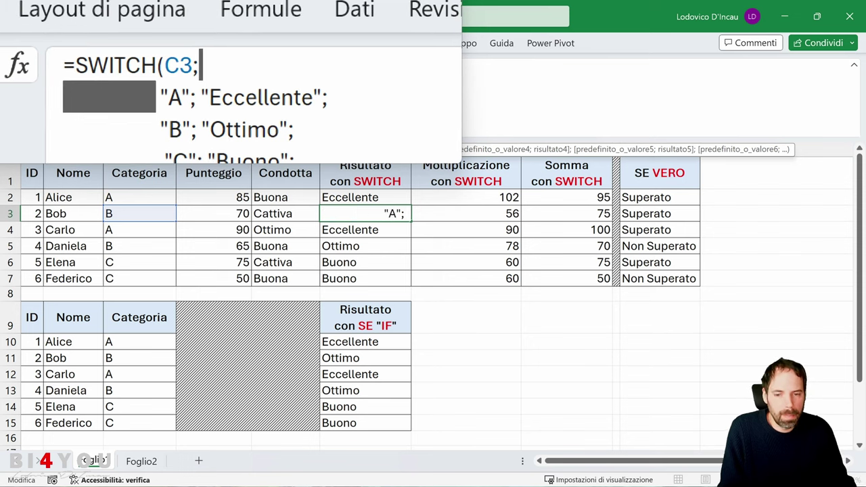
{"action": "key", "text": "Delete"}
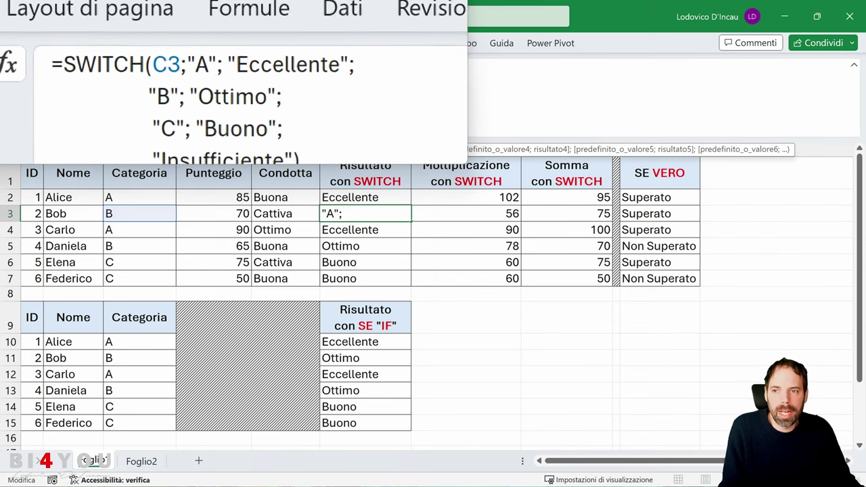
Try joining the "B"; "Ottimo" line to the first line of F3's formula, and undo that deletion.
{"action": "left_click_drag", "start_coordinate": [184, 80], "coordinate": [268, 66]}
{"action": "key", "text": "Delete"}
{"action": "key", "text": "Delete"}
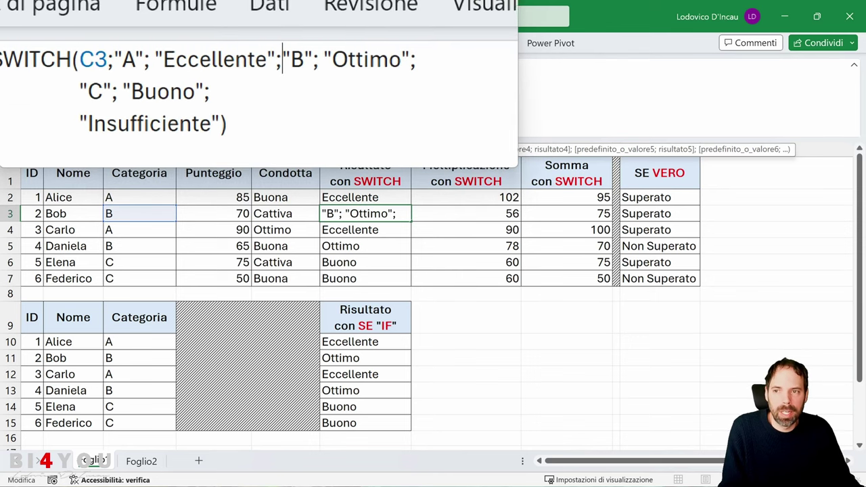
{"action": "key", "text": "ctrl+z"}
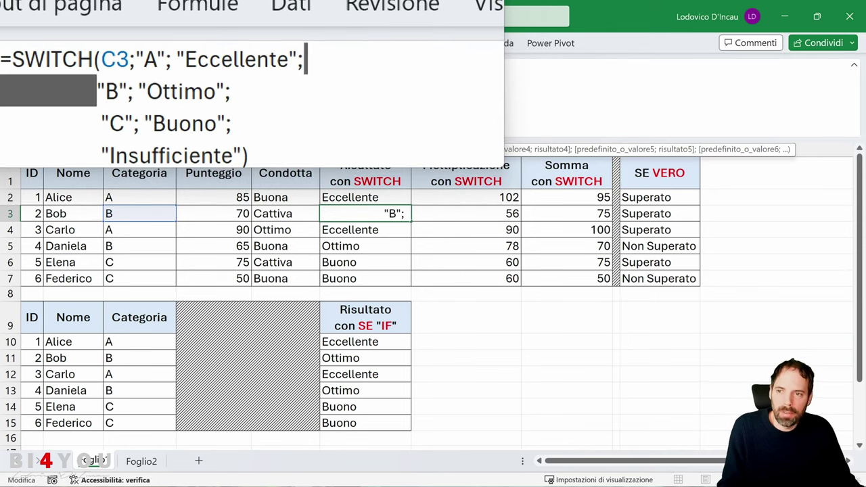
Try joining the "B"; "Ottimo" line to the first pair in F3's formula again, and discard all uncommitted layout edits.
{"action": "key", "text": "Delete"}
{"action": "key", "text": "ctrl+z"}
{"action": "key", "text": "Escape"}
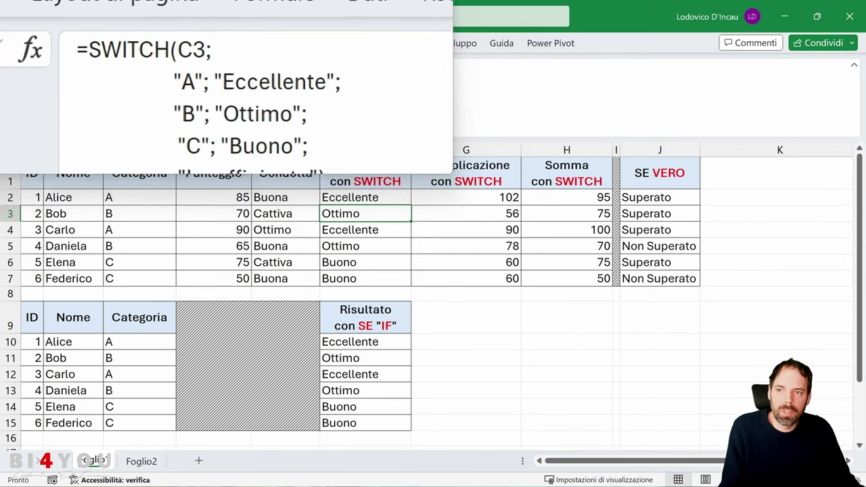
Walk through the lines of F3's SWITCH formula to review its one-pair-per-line layout, leaving the formula unedited.
{"action": "key", "text": "F2"}
{"action": "key", "text": "Down"}
{"action": "key", "text": "Down"}
{"action": "key", "text": "Down"}
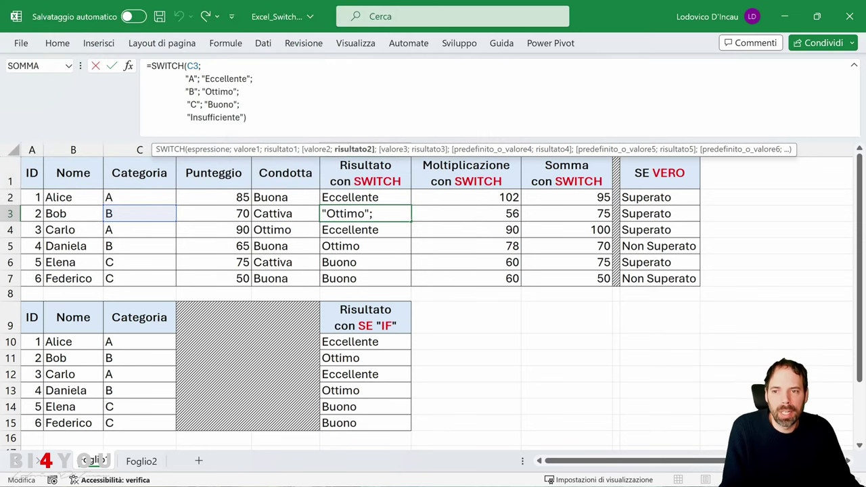
{"action": "key", "text": "Escape"}
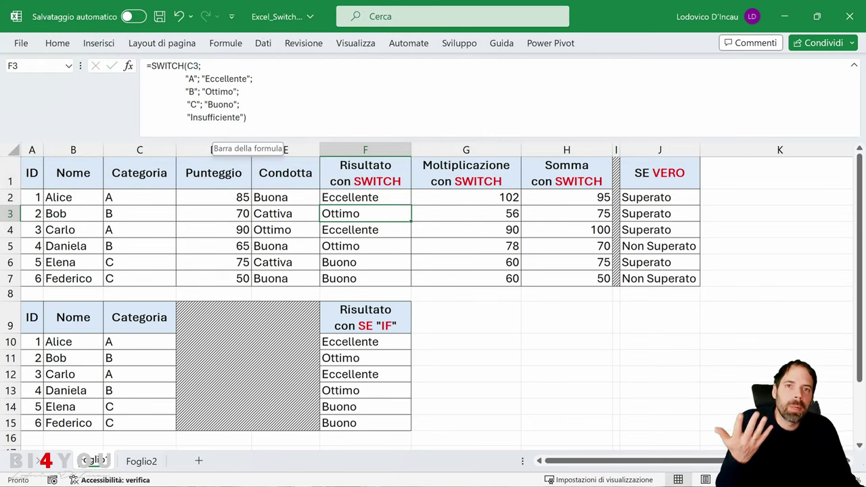
Examine G2's SWITCH formula, covering the D2*1,2 result for "Buona", the D2*0,8 result for "Cattiva" and the D2 default.
{"action": "left_click", "coordinate": [459, 197]}
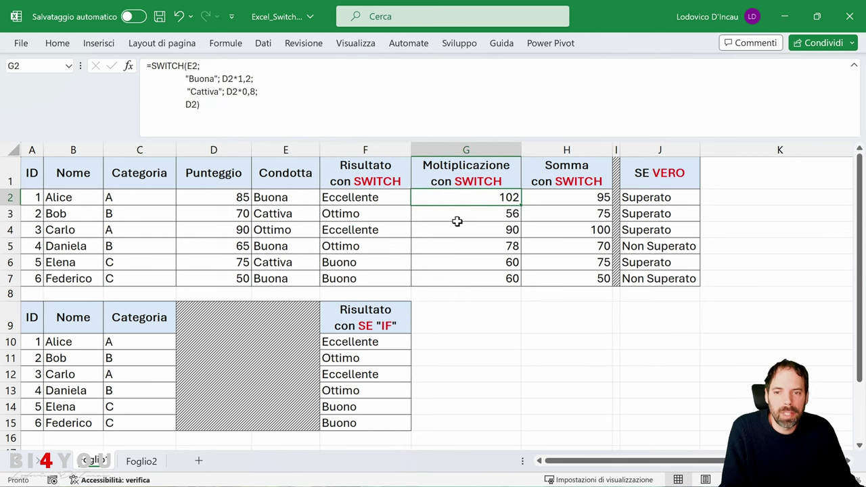
{"action": "key", "text": "F2"}
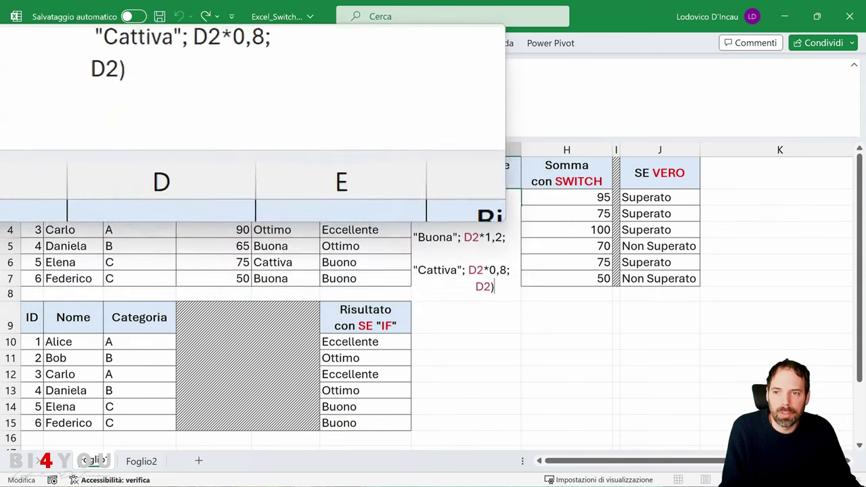
{"action": "double_click", "coordinate": [206, 82]}
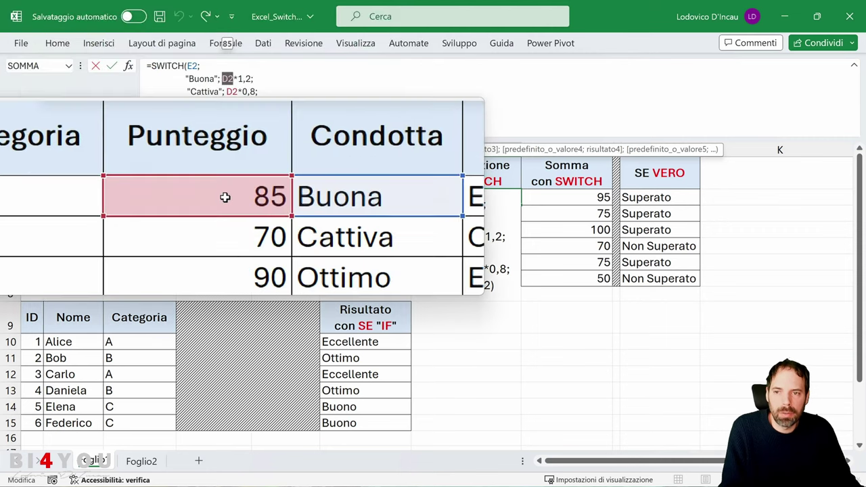
{"action": "left_click_drag", "start_coordinate": [239, 78], "coordinate": [251, 78]}
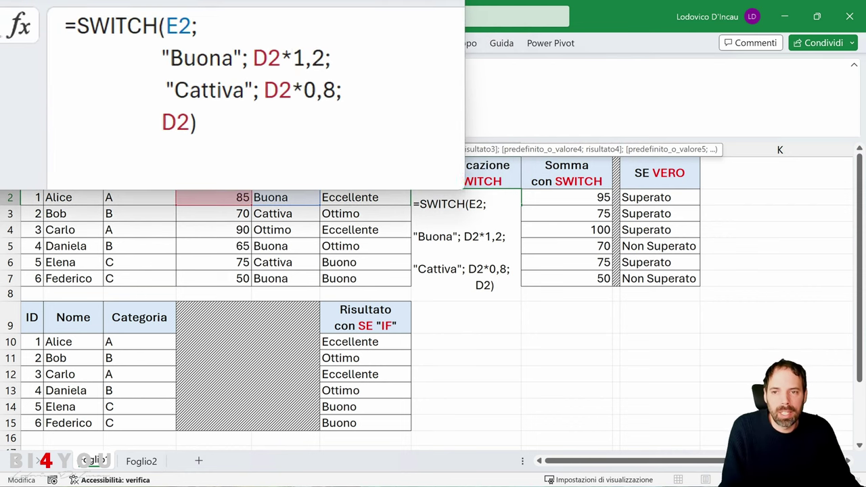
{"action": "left_click_drag", "start_coordinate": [259, 90], "coordinate": [304, 90]}
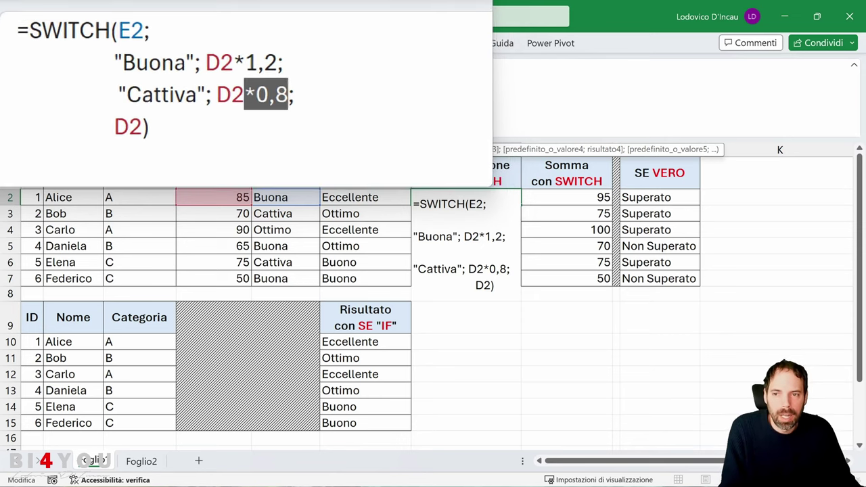
{"action": "left_click", "coordinate": [224, 92]}
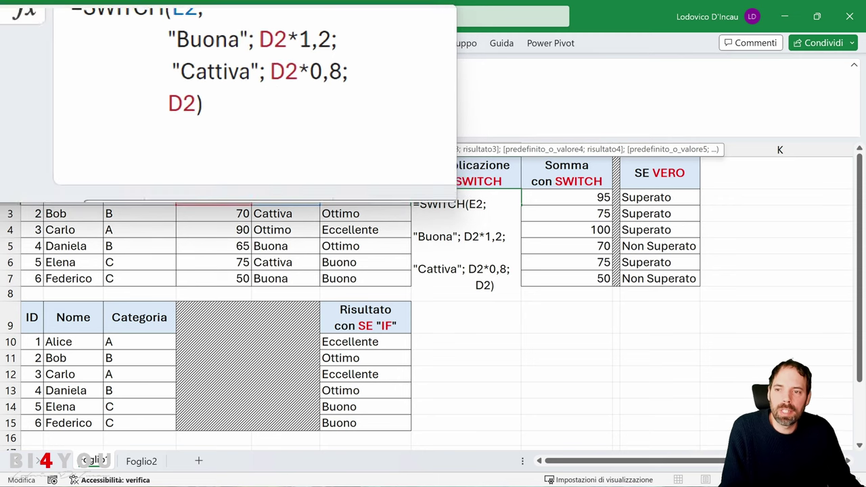
{"action": "left_click_drag", "start_coordinate": [196, 103], "coordinate": [185, 103]}
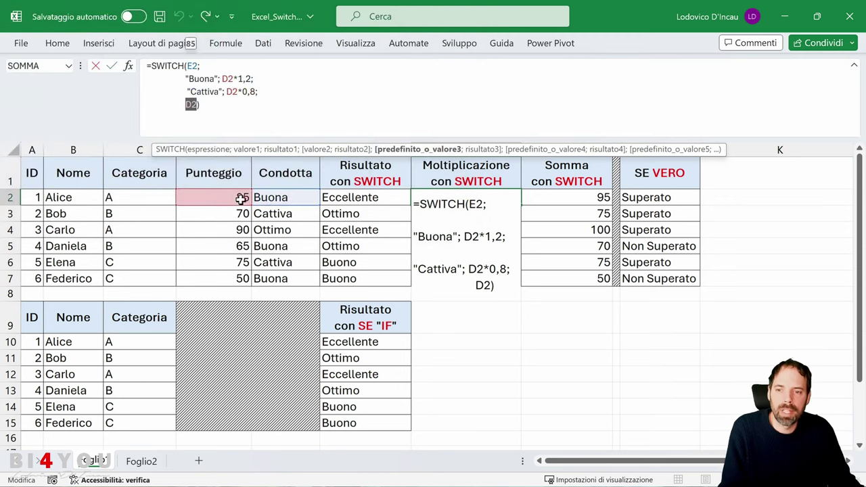
{"action": "key", "text": "ctrl+Return"}
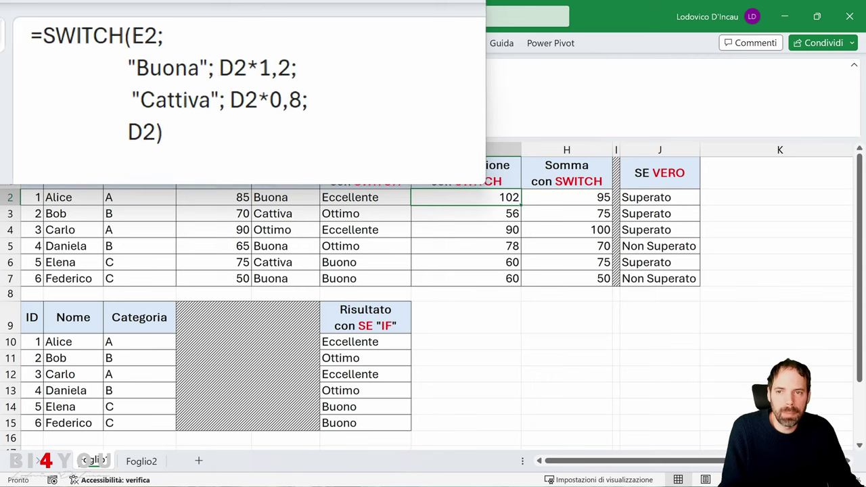
Examine H2's SWITCH formula, focusing on the D2+10 result for "A" and the C2 expression argument.
{"action": "left_click", "coordinate": [567, 197]}
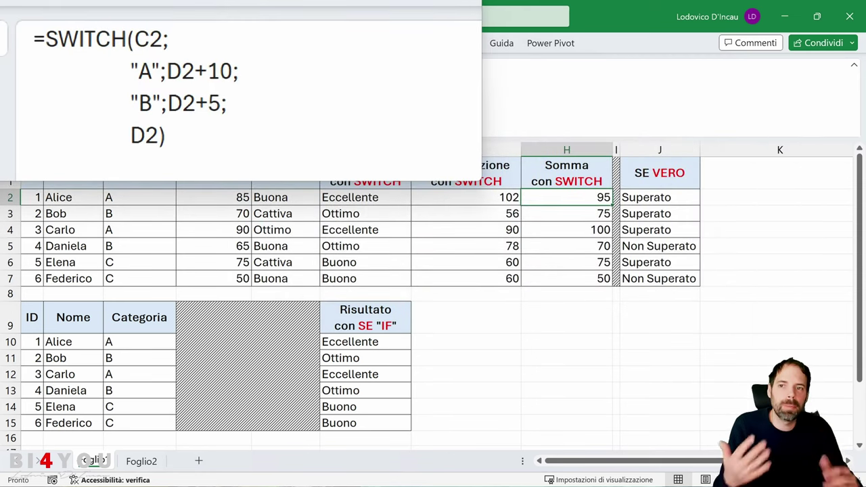
{"action": "left_click_drag", "start_coordinate": [203, 80], "coordinate": [226, 79]}
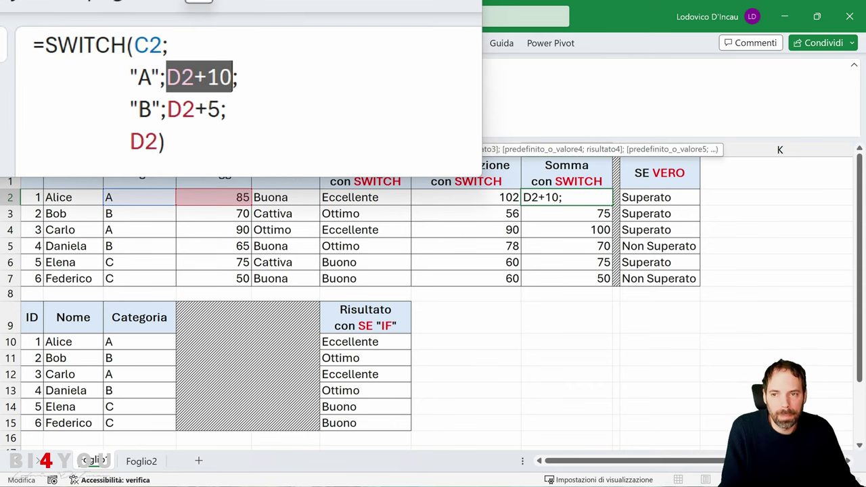
{"action": "key", "text": "Escape"}
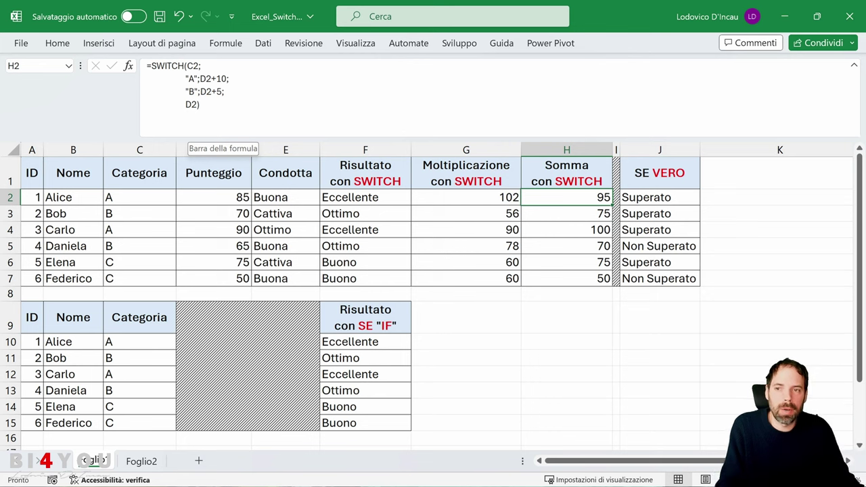
{"action": "left_click_drag", "start_coordinate": [185, 66], "coordinate": [194, 66]}
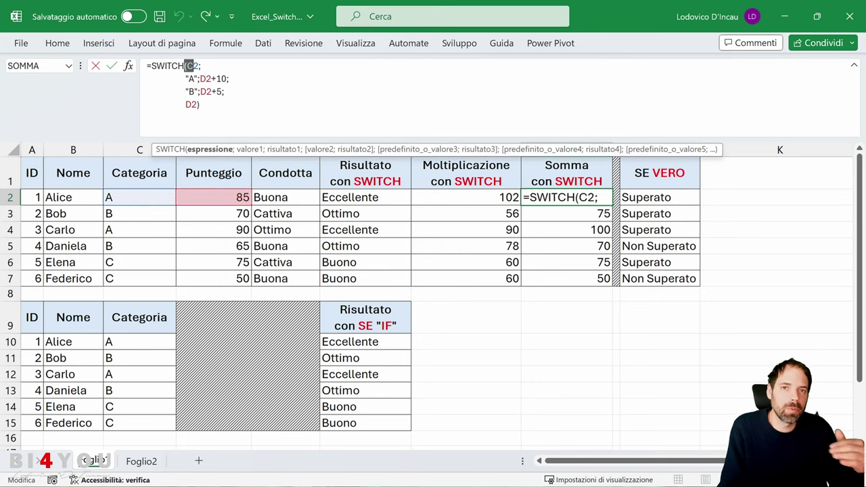
{"action": "key", "text": "Escape"}
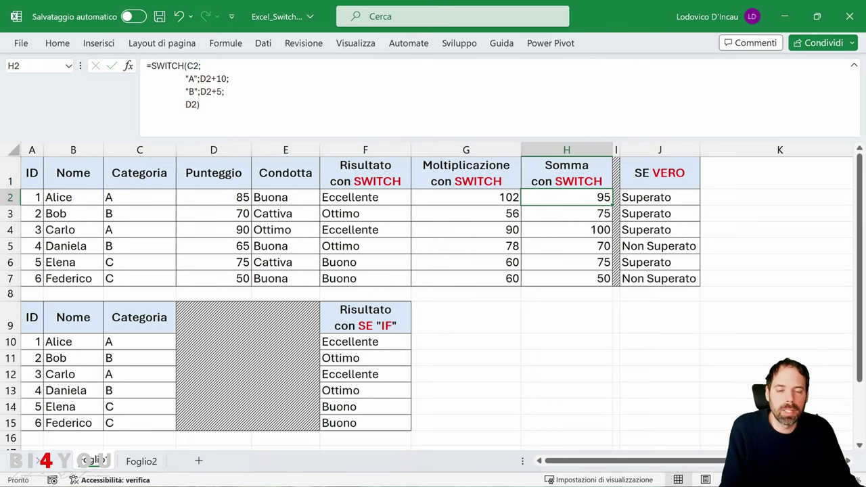
Examine J2's SWITCH formula, covering the VERO() expression, the E(C2="A";D2>=80) condition, the "Superato" result and the "Non Superato" default.
{"action": "left_click", "coordinate": [627, 196]}
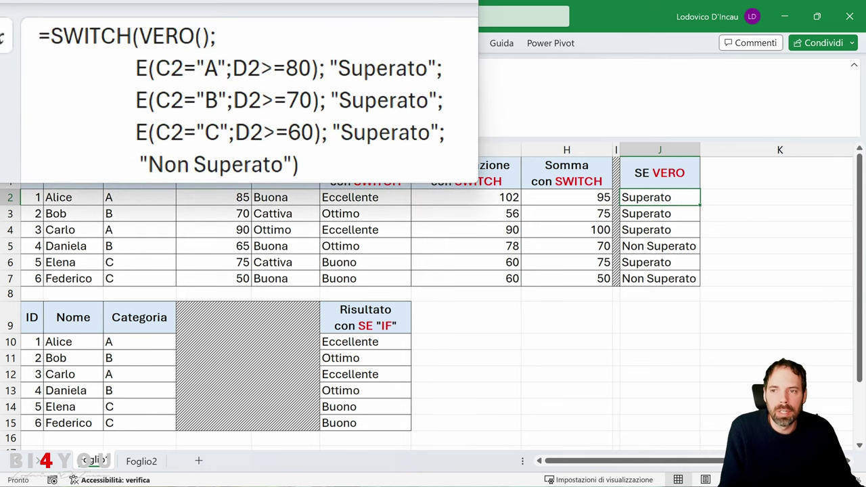
{"action": "left_click_drag", "start_coordinate": [184, 67], "coordinate": [217, 66]}
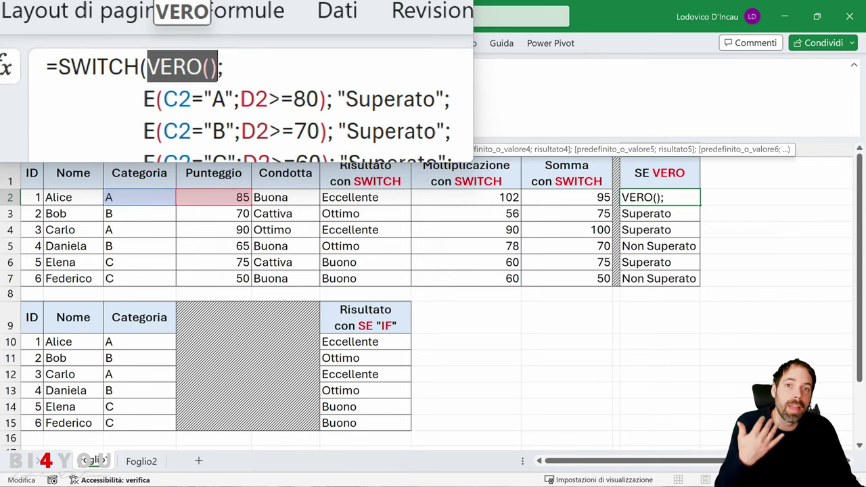
{"action": "left_click", "coordinate": [222, 67]}
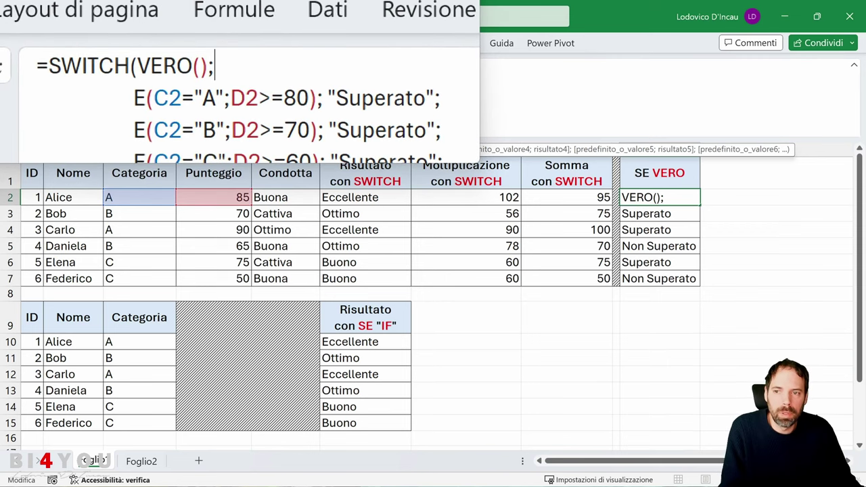
{"action": "left_click_drag", "start_coordinate": [188, 78], "coordinate": [259, 79]}
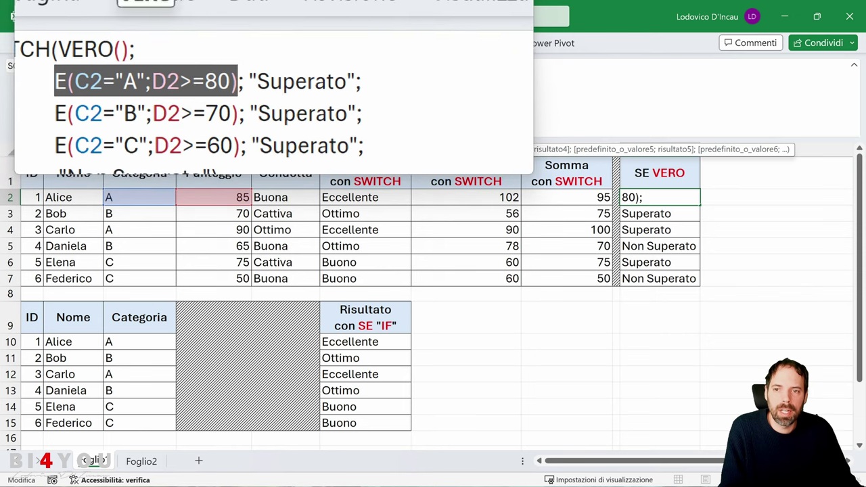
{"action": "left_click", "coordinate": [278, 81]}
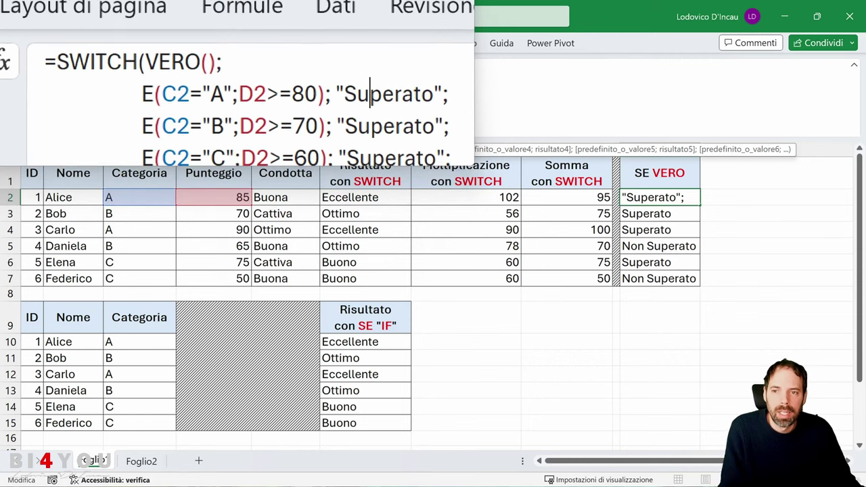
{"action": "left_click_drag", "start_coordinate": [217, 78], "coordinate": [213, 78]}
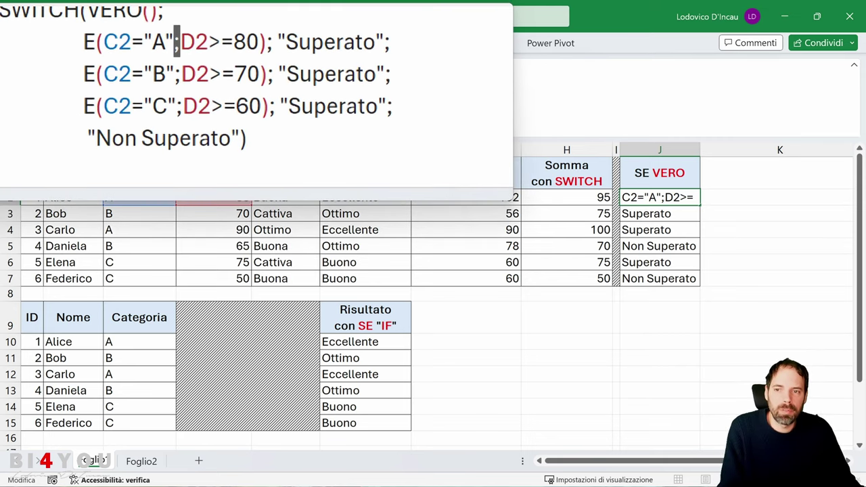
{"action": "left_click", "coordinate": [278, 105]}
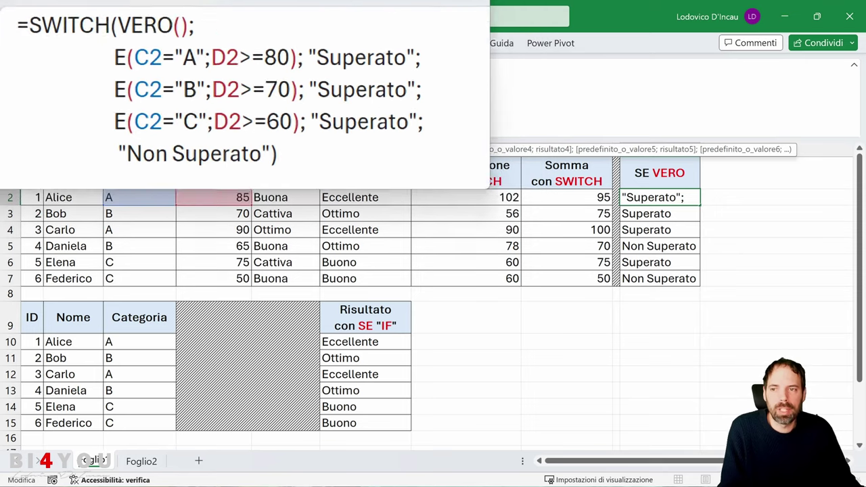
{"action": "left_click", "coordinate": [219, 118]}
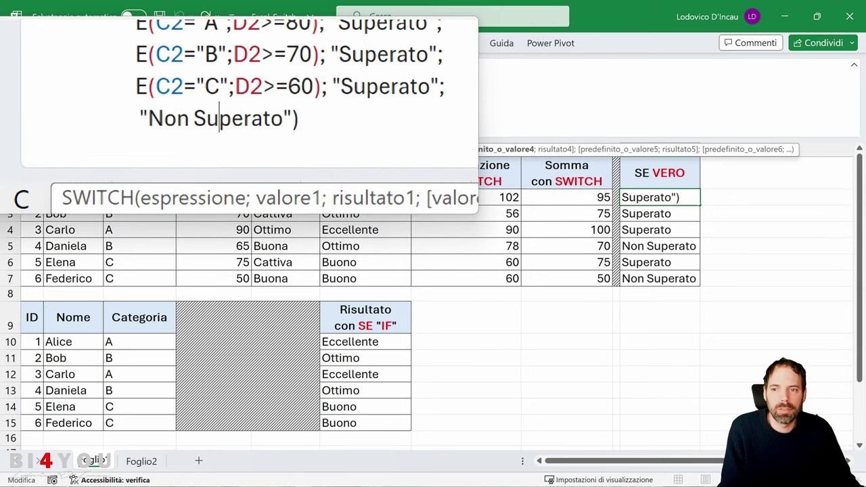
{"action": "key", "text": "Escape"}
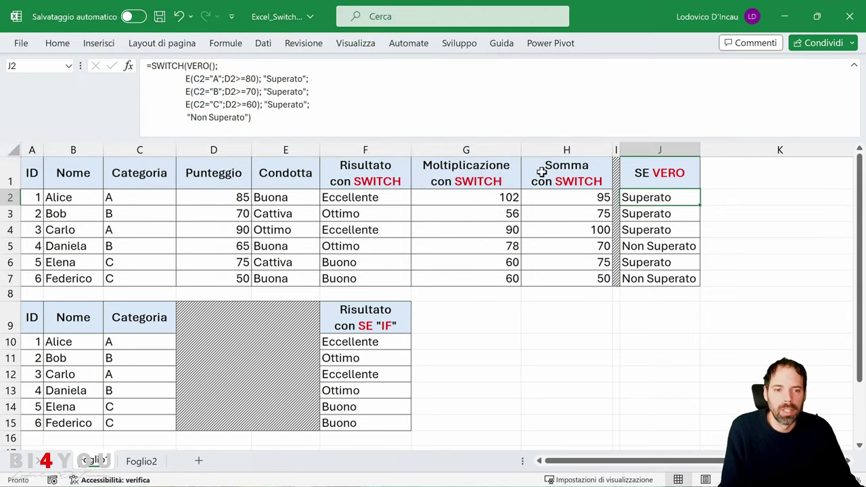
Check the SE VERO formulas in J3 to J5, compare J5 with the score in D5, and return to cell A1.
{"action": "left_click", "coordinate": [667, 213]}
{"action": "left_click", "coordinate": [663, 230]}
{"action": "left_click", "coordinate": [652, 246]}
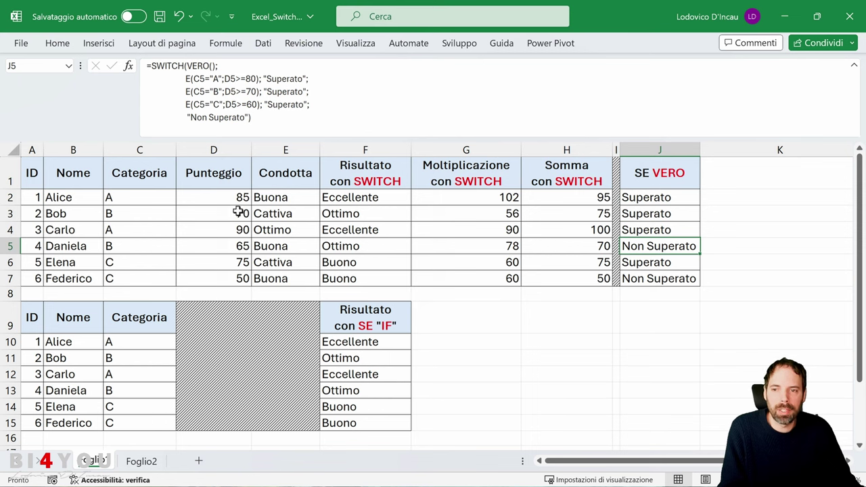
{"action": "left_click", "coordinate": [213, 245]}
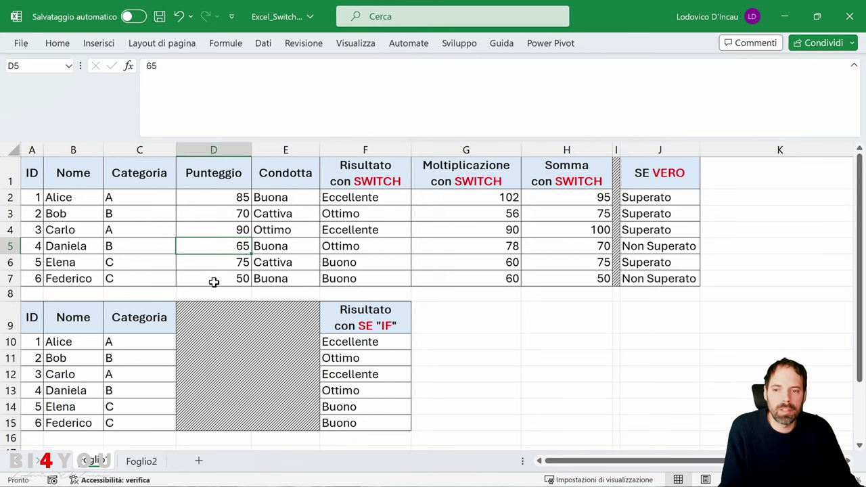
{"action": "left_click", "coordinate": [657, 249]}
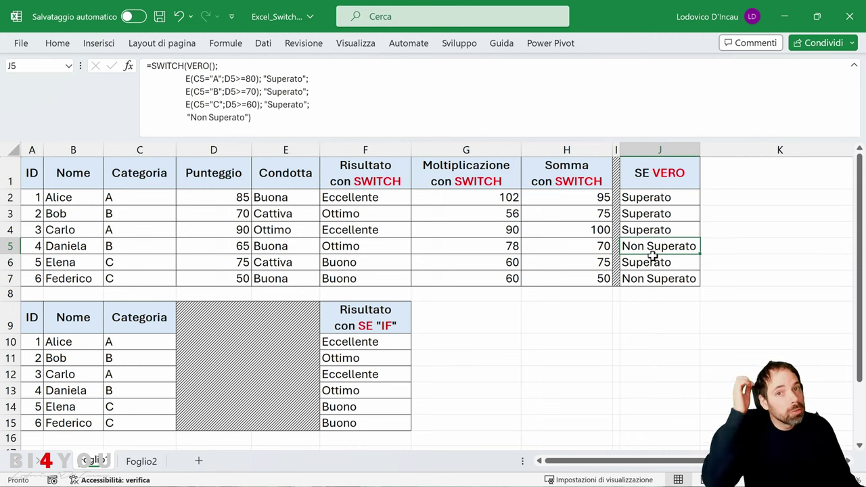
{"action": "left_click", "coordinate": [33, 171]}
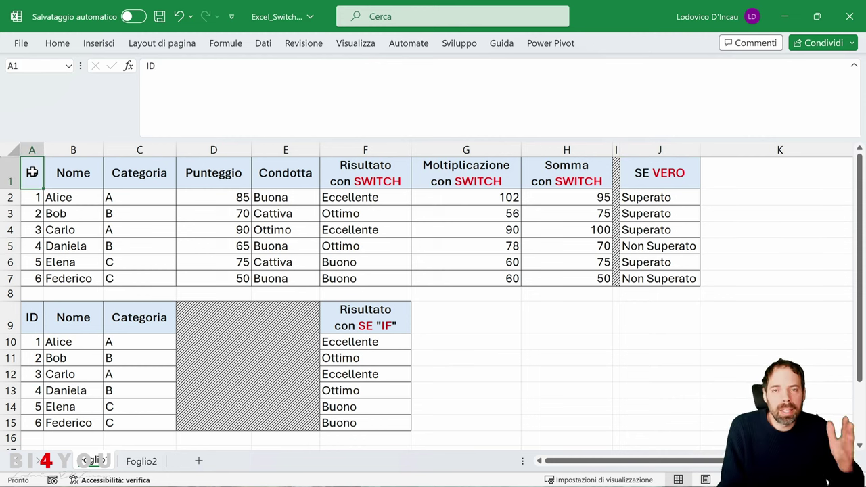